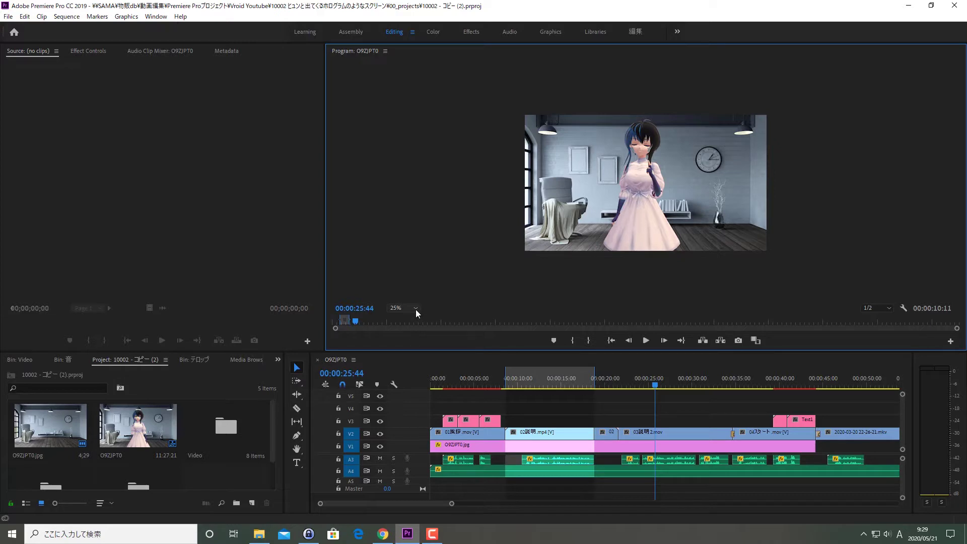
Step: Set the Program monitor's zoom level to Fit after trying 50%, and review the playback resolution choices
left_click(416, 308)
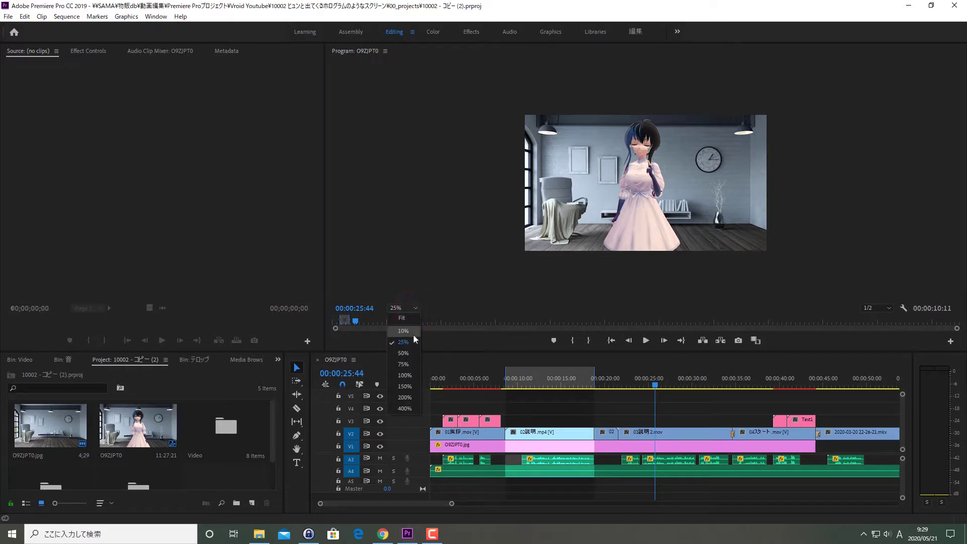
left_click(413, 354)
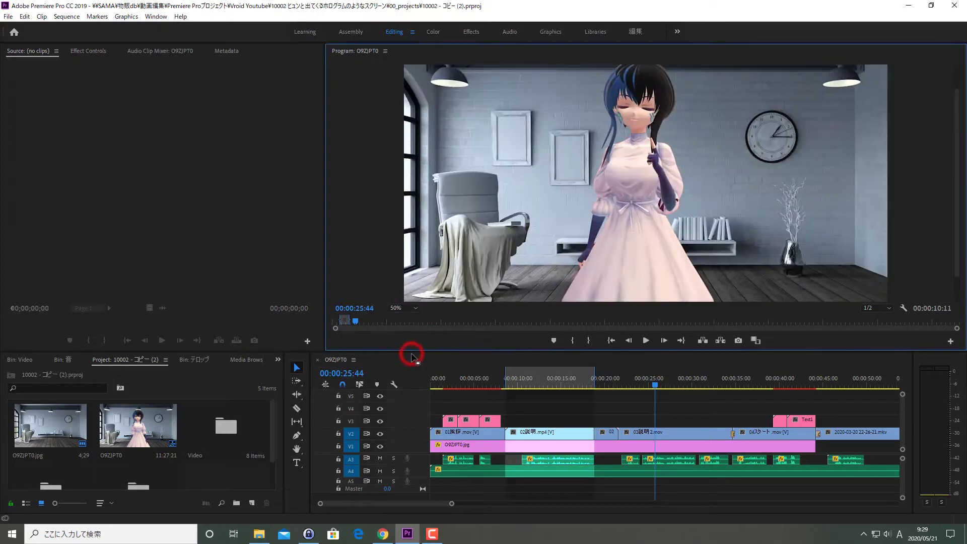
left_click(415, 308)
left_click(409, 319)
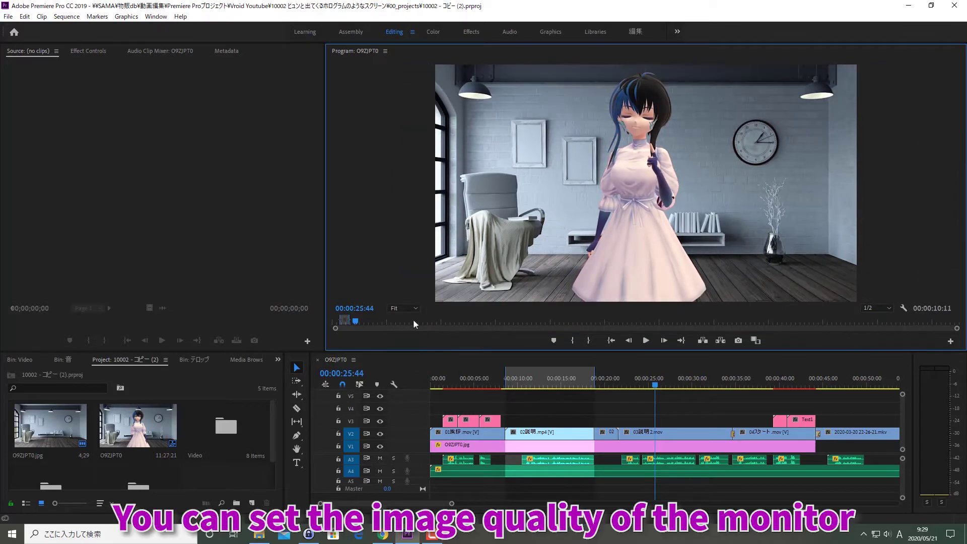
left_click(889, 309)
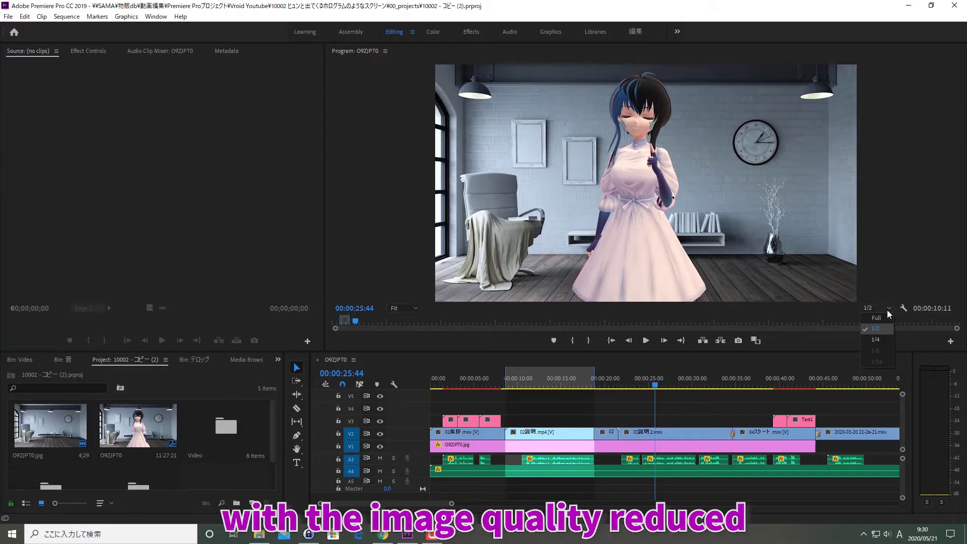
left_click(336, 344)
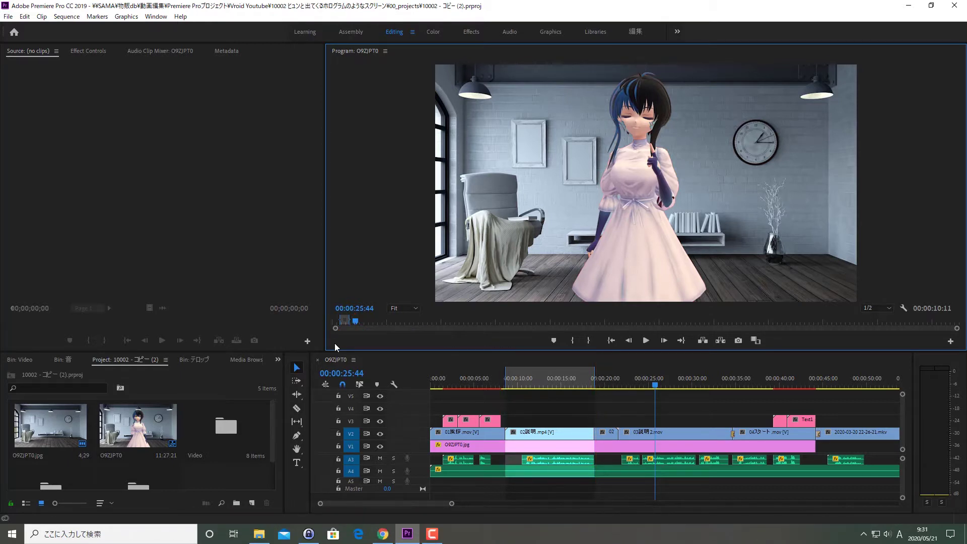
Step: Turn on Time Ruler Numbers and Safe Margins for the Program monitor
left_click(905, 309)
key("Down")
key("Down")
key("Down")
key("Down")
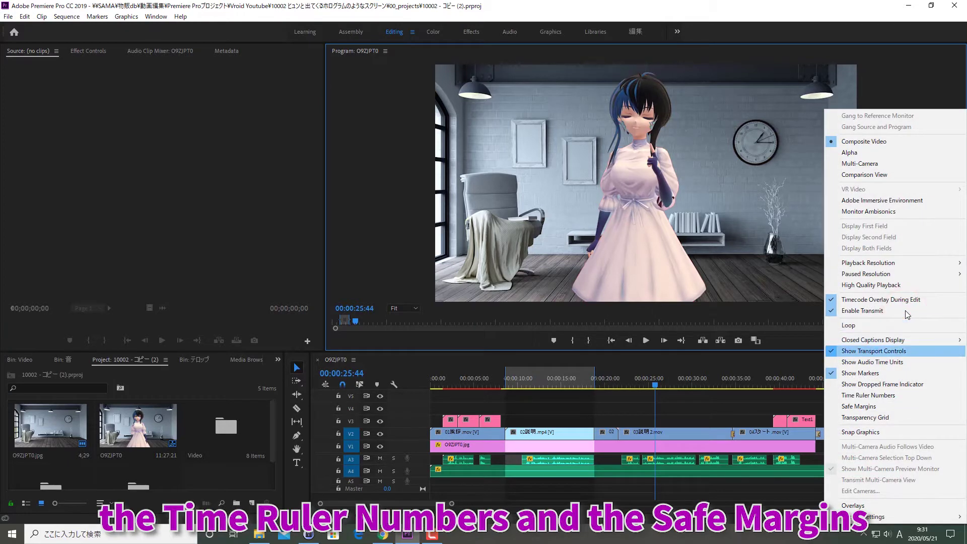
key("Up")
key("Up")
key("Up")
key("Up")
key("Up")
key("Up")
key("Up")
key("Up")
key("Up")
key("Up")
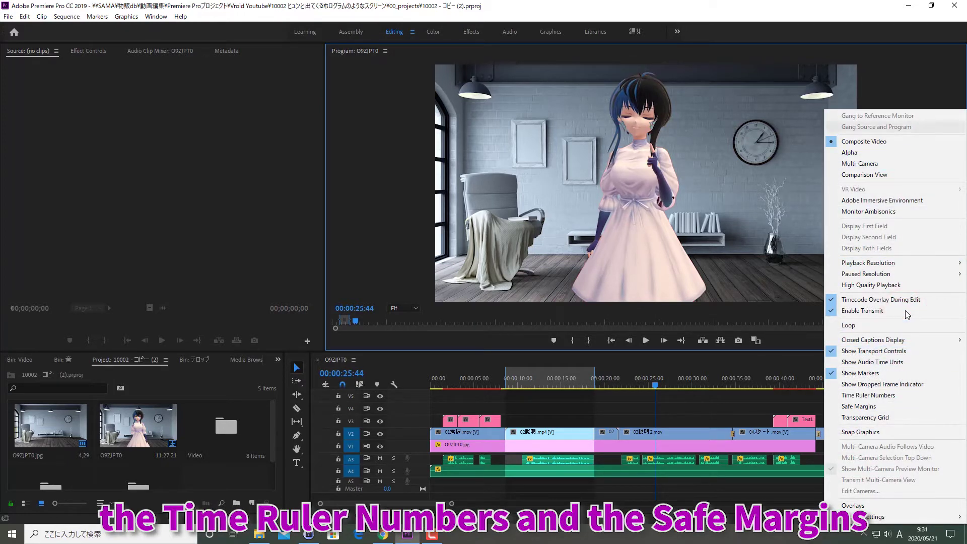
key("Down")
key("Down")
key("Down")
key("Down")
key("Down")
key("Down")
key("Down")
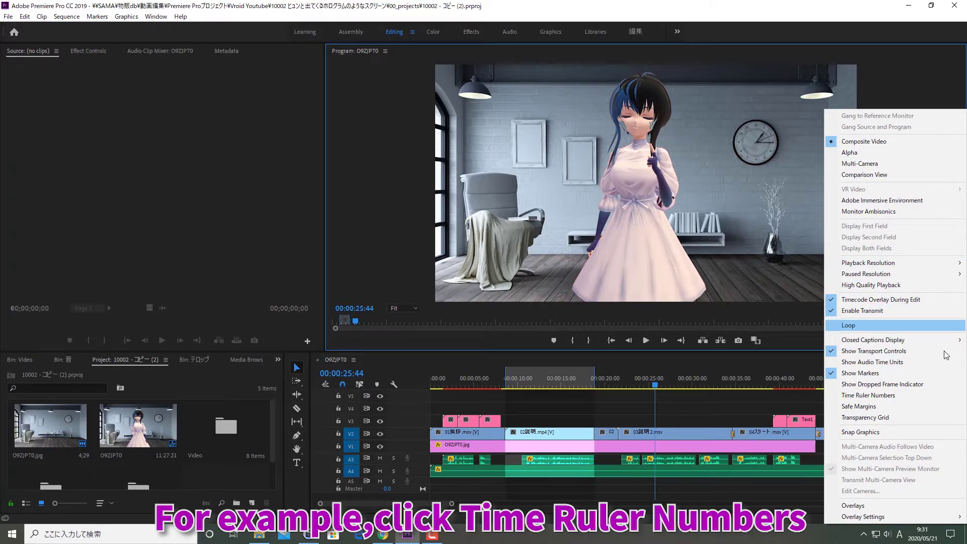
left_click(927, 395)
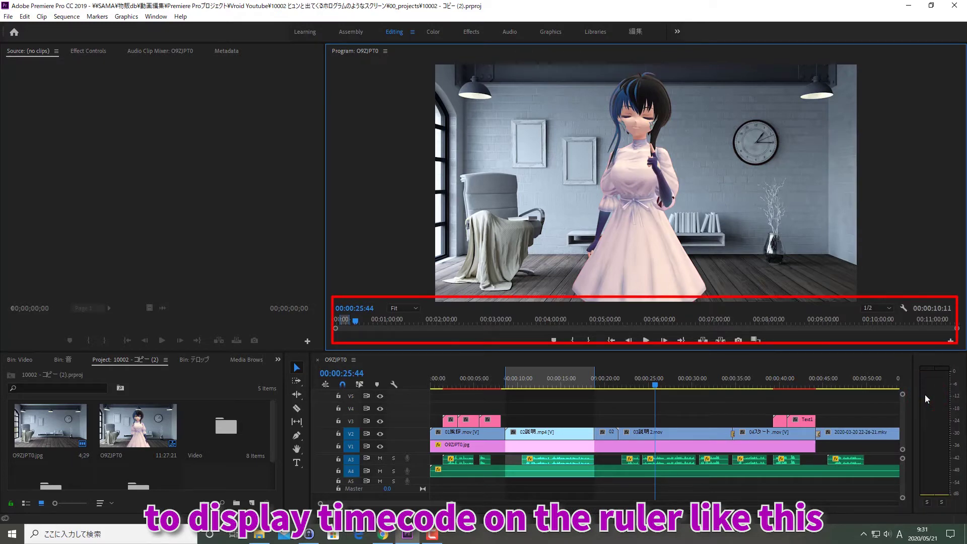
left_click(904, 308)
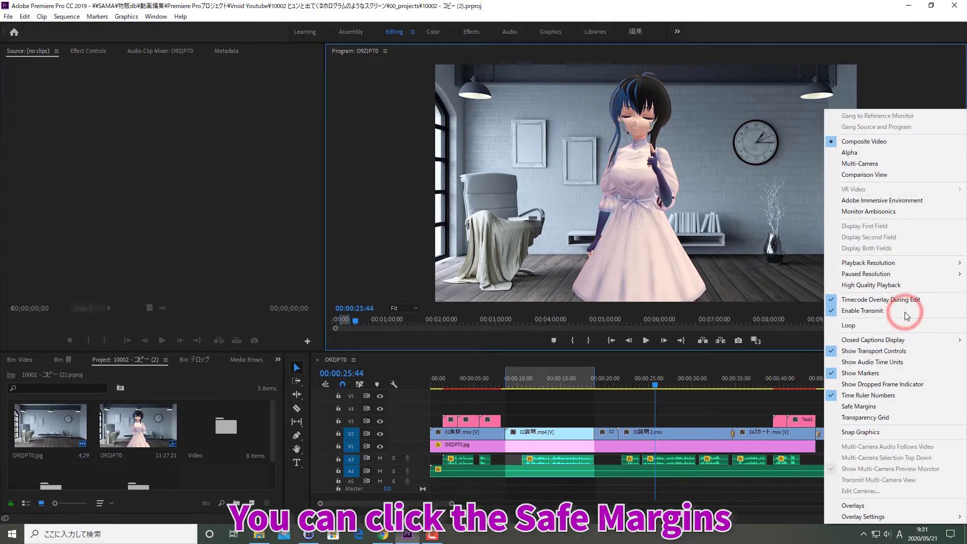
left_click(874, 406)
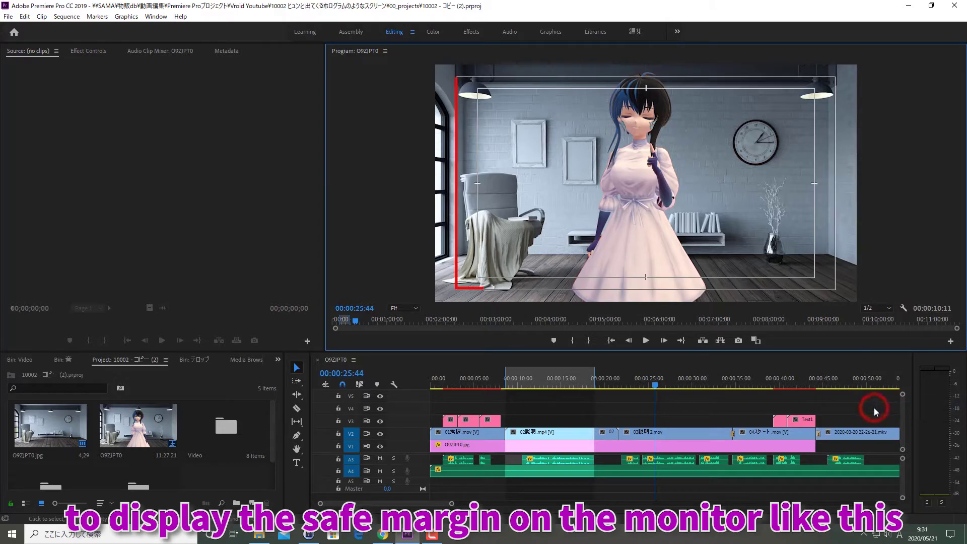
Step: Add a marker at 00:00:25:44 and set the sequence's In point at 00:00:22:51
left_click(558, 339)
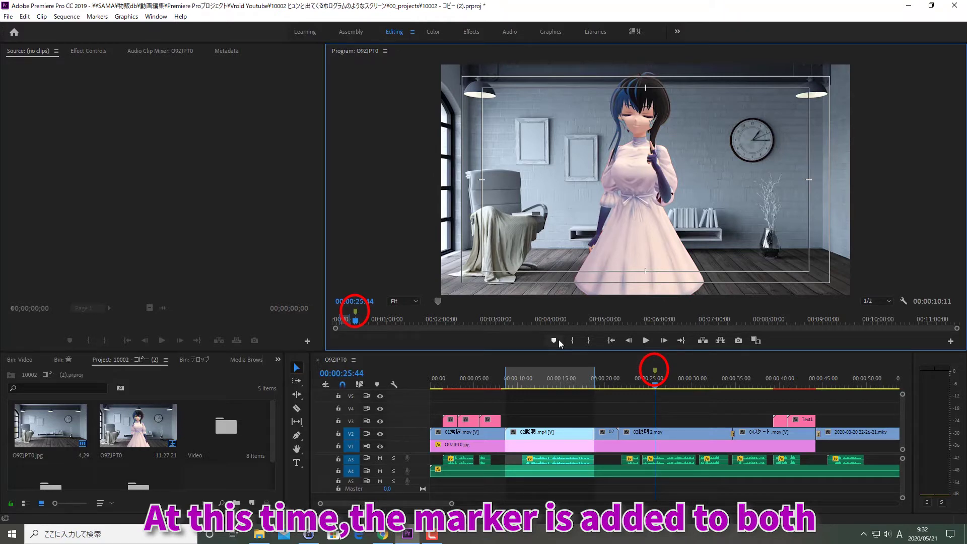
left_click(655, 386)
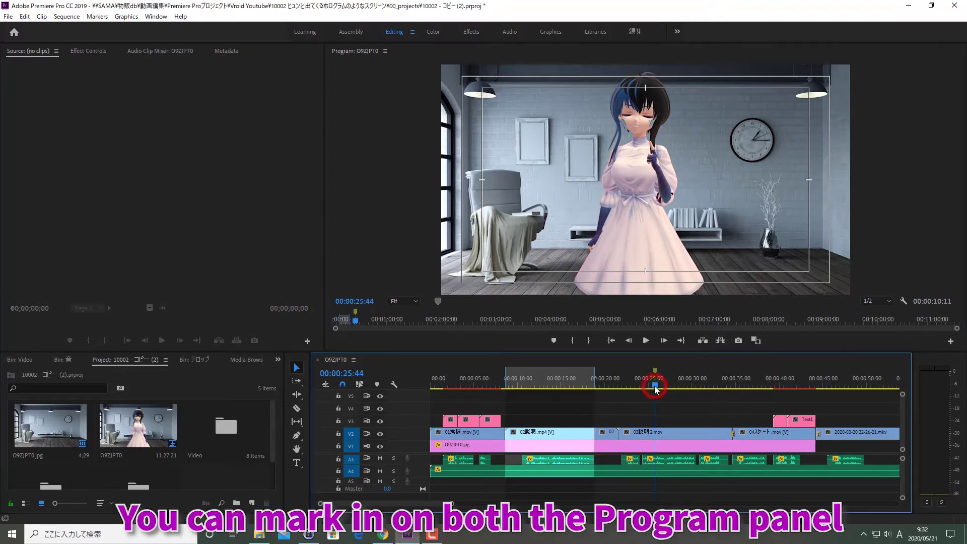
left_click_drag(655, 386, 630, 386)
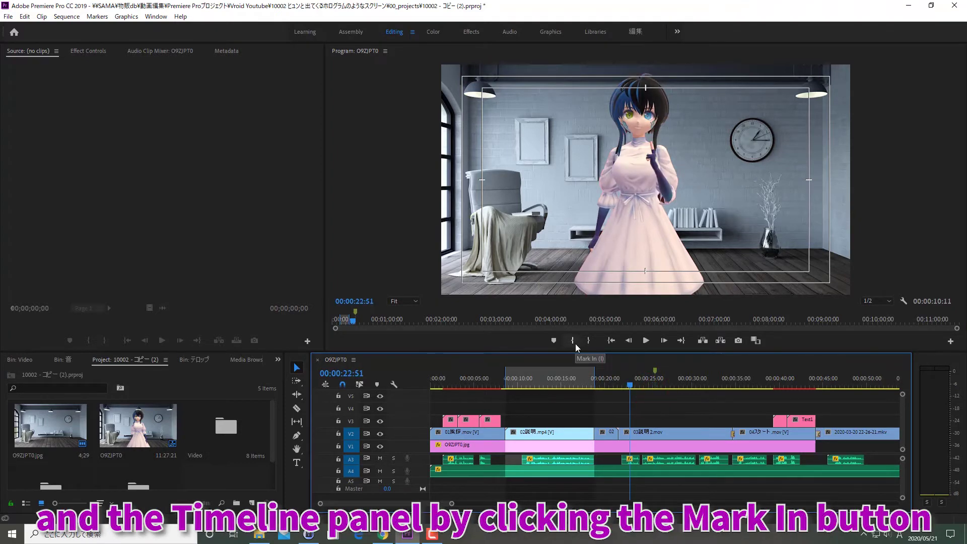
left_click(576, 344)
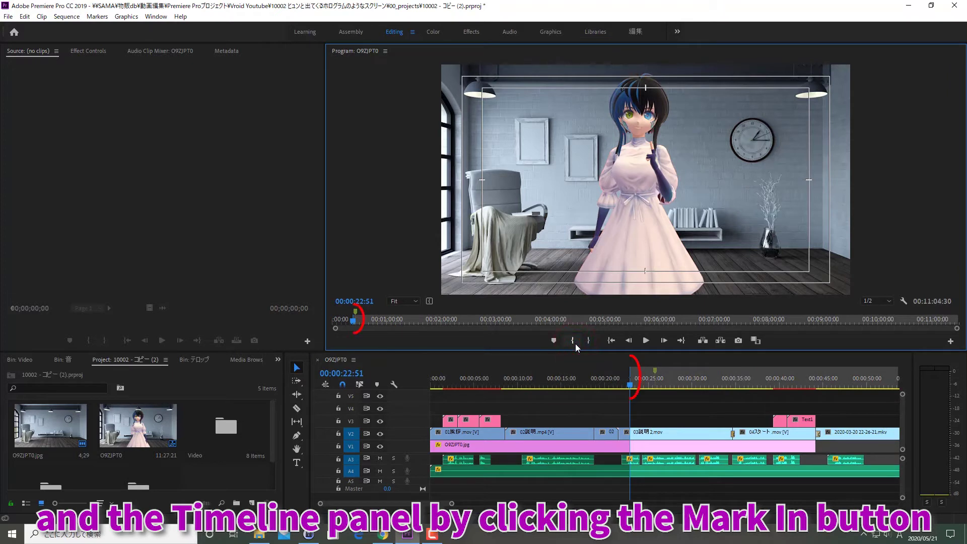
Step: Set the Out point at 00:00:31:06 and move the playhead to the In point and back to the Out point
left_click(703, 386)
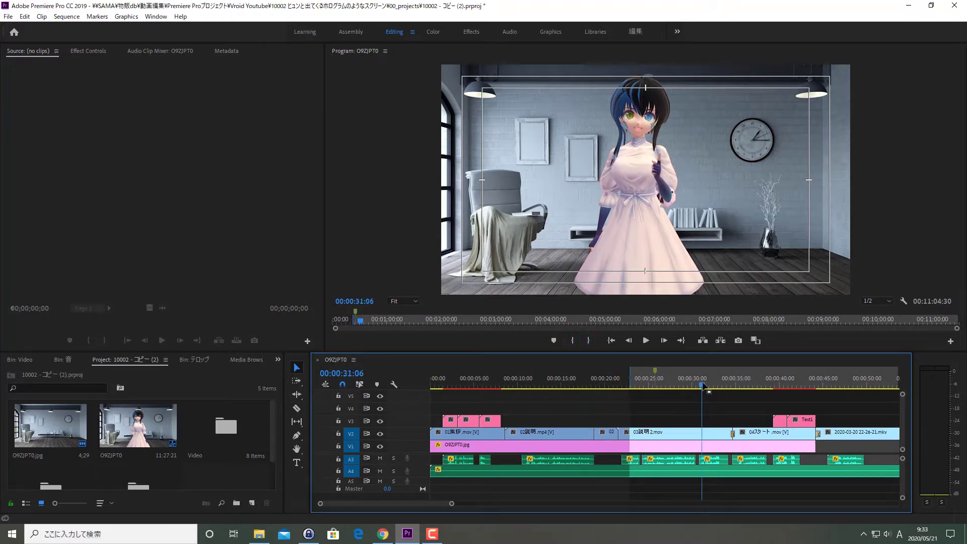
left_click(591, 340)
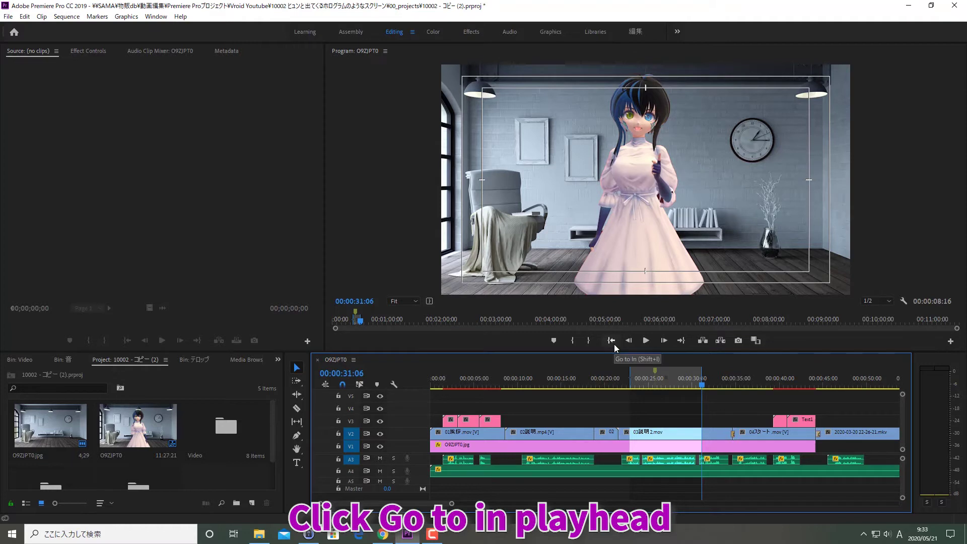
left_click(614, 344)
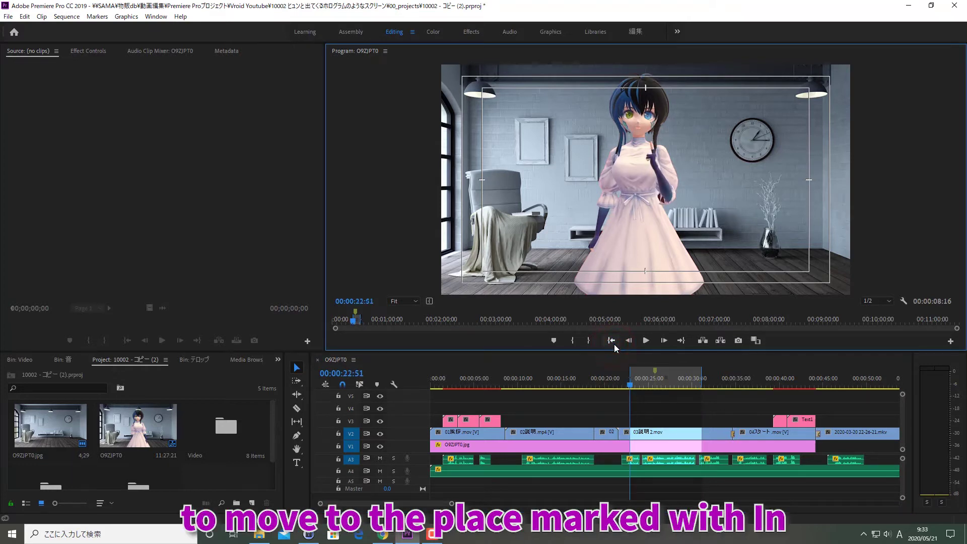
left_click(681, 341)
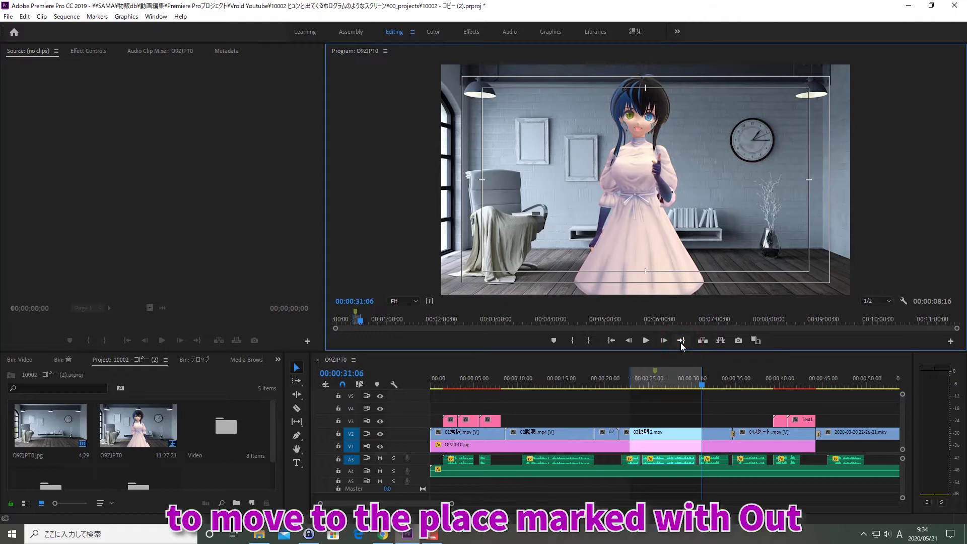
Step: Step the playhead backward one frame at a time from the Out point to 00:00:29:52
left_click(630, 341)
left_click(629, 340)
left_click(629, 341)
left_click(630, 341)
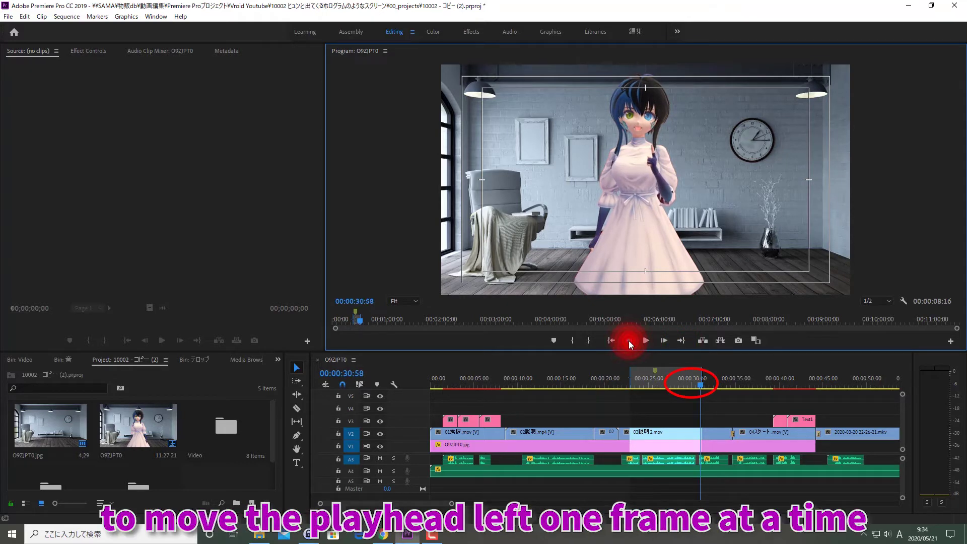
left_click(630, 341)
left_click(629, 341)
left_click(629, 340)
left_click(629, 341)
left_click(629, 340)
left_click(629, 341)
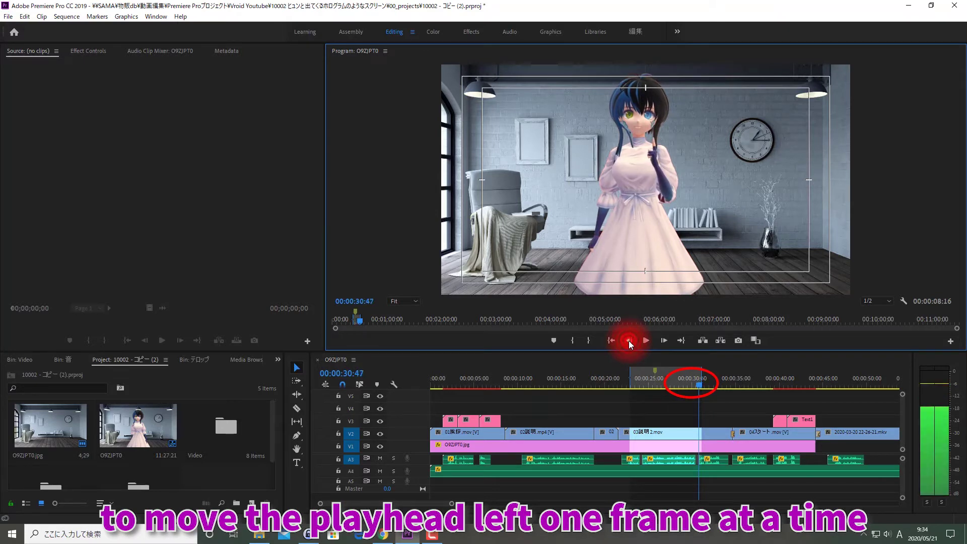
left_click(630, 341)
left_click(629, 341)
left_click(630, 341)
left_click(629, 341)
left_click(630, 340)
left_click(629, 341)
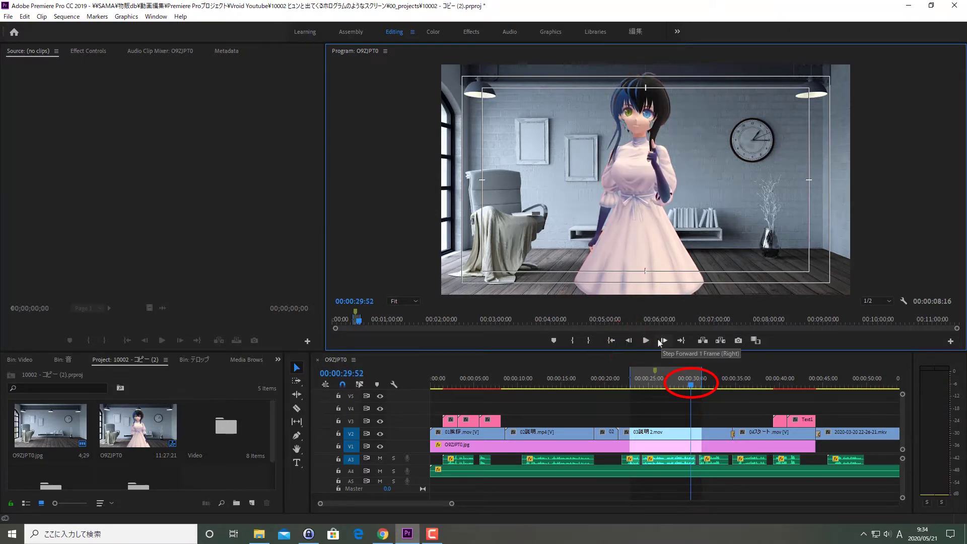
Step: Step the playhead forward frame by frame to 00:00:30:16 and play the sequence until about 00:00:34:16
left_click(664, 341)
left_click(664, 340)
left_click(664, 341)
left_click(665, 341)
left_click(665, 341)
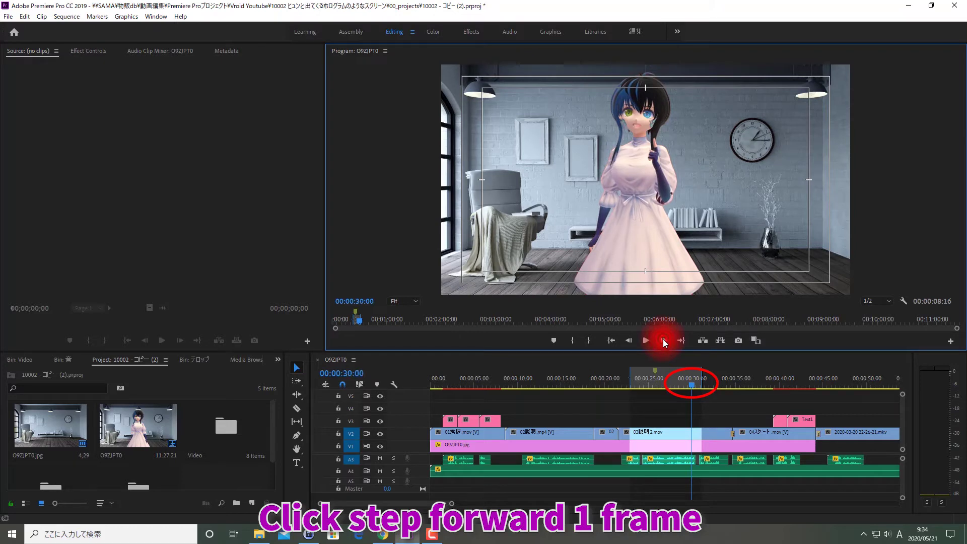
left_click(664, 340)
left_click(664, 341)
left_click(664, 341)
left_click(665, 342)
left_click(664, 340)
left_click(665, 341)
left_click(664, 340)
left_click(664, 341)
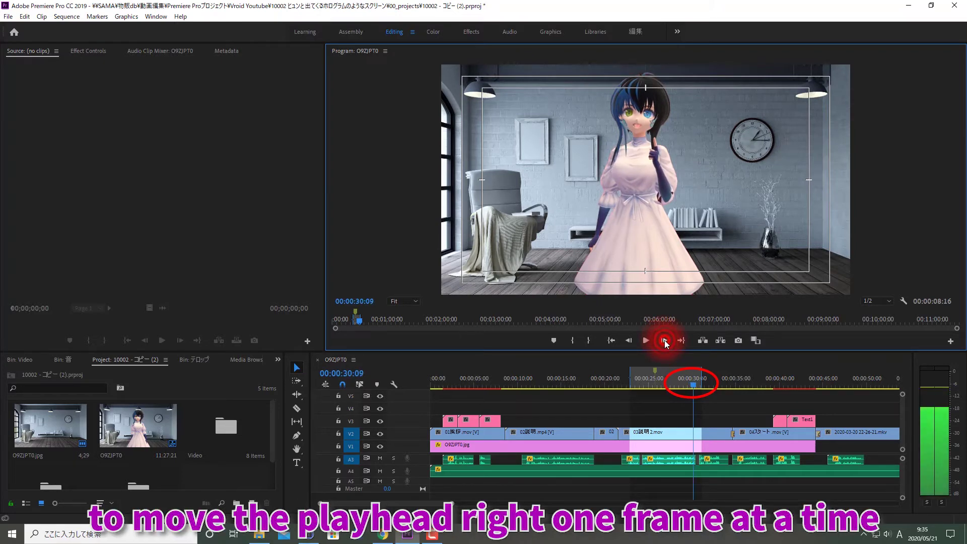
left_click(665, 341)
left_click(664, 340)
left_click(664, 340)
left_click(664, 341)
left_click(665, 341)
left_click(664, 341)
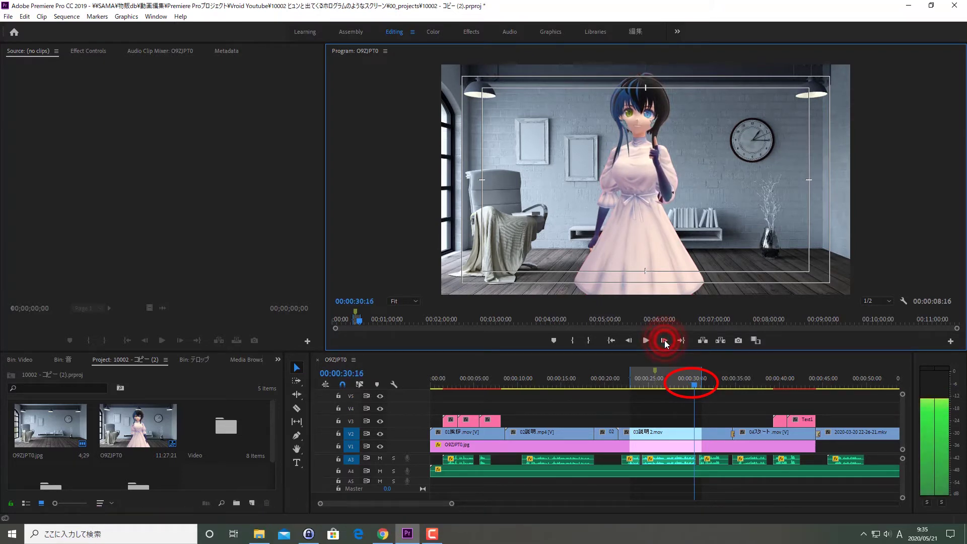
left_click(650, 341)
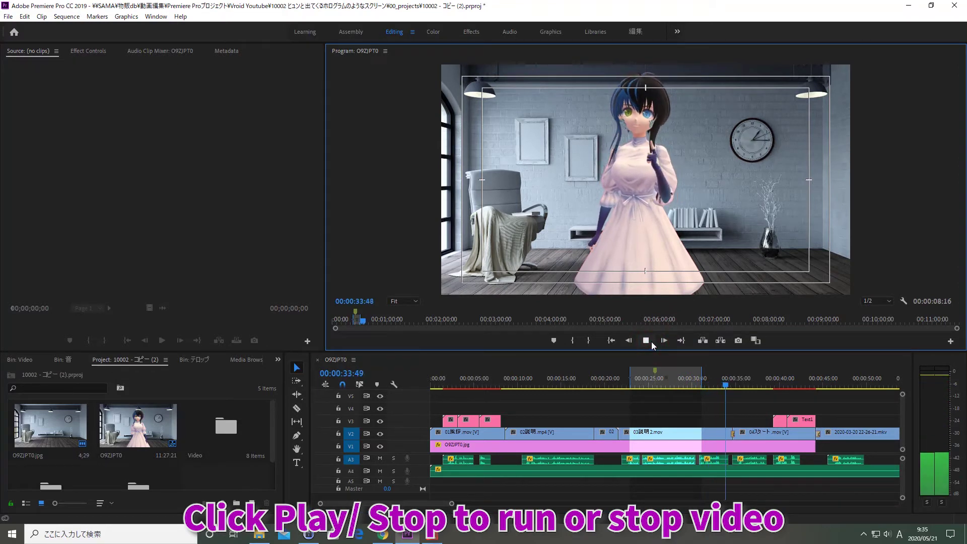
left_click(646, 340)
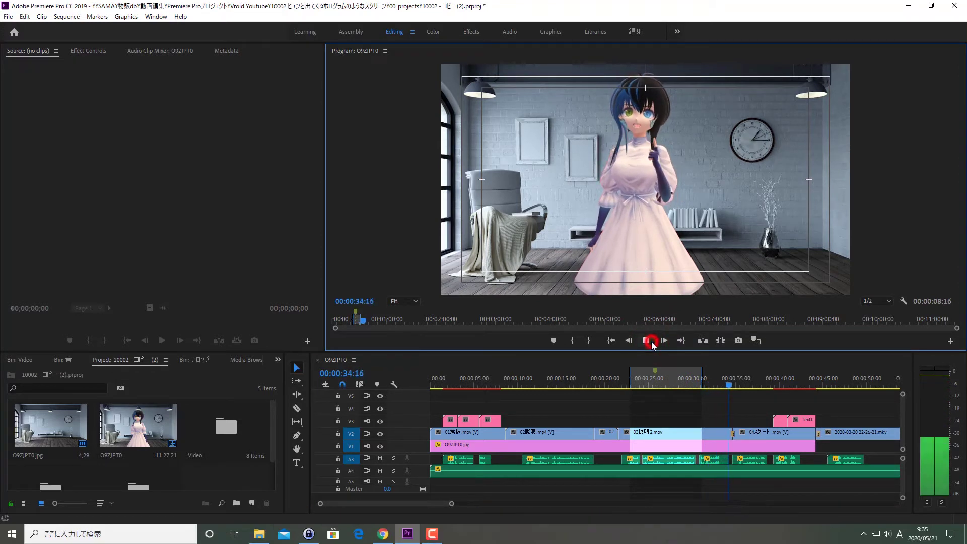
Step: Lift the marked In to Out range from the targeted tracks and undo the lift
left_click(703, 341)
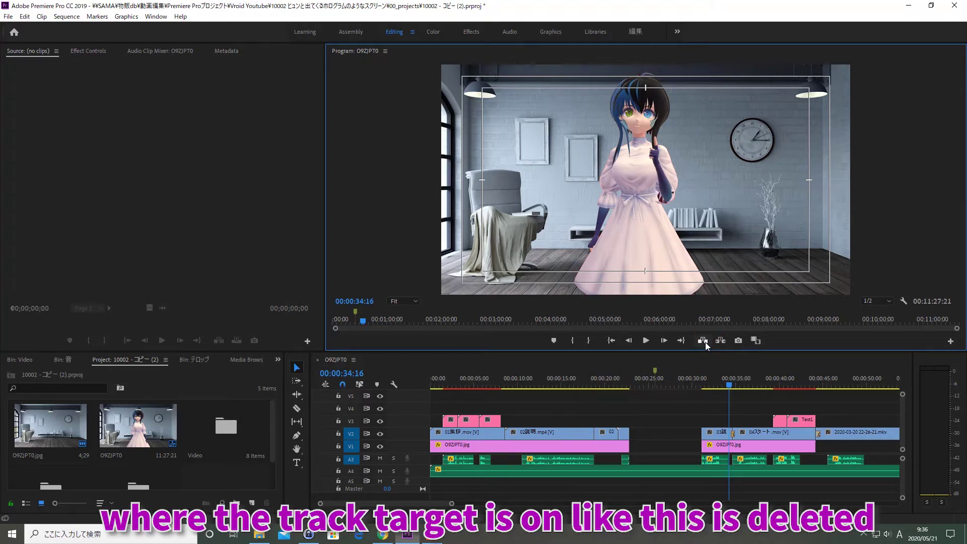
key("ctrl+z")
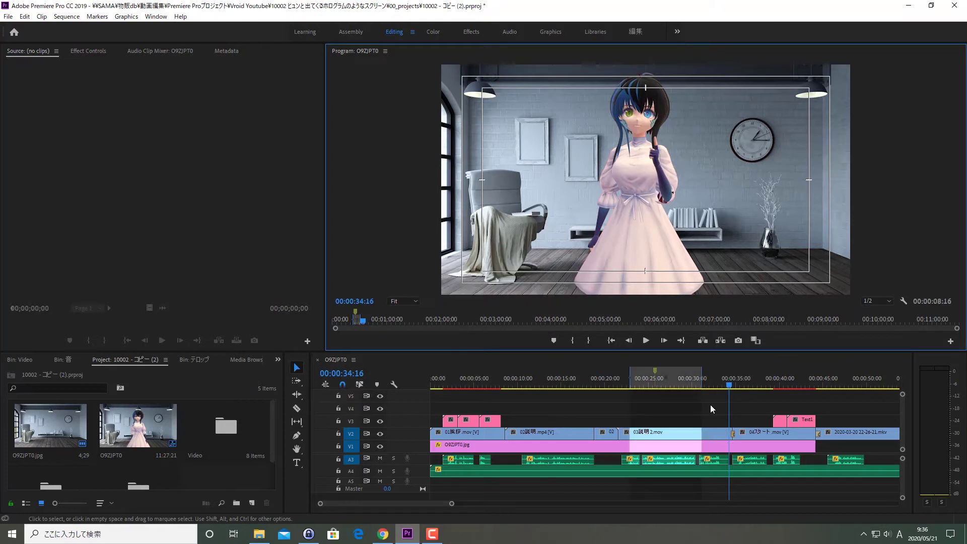
Step: Turn on targeting for audio track A4, and try lifting the marked range with it included before undoing the lift
left_click(351, 471)
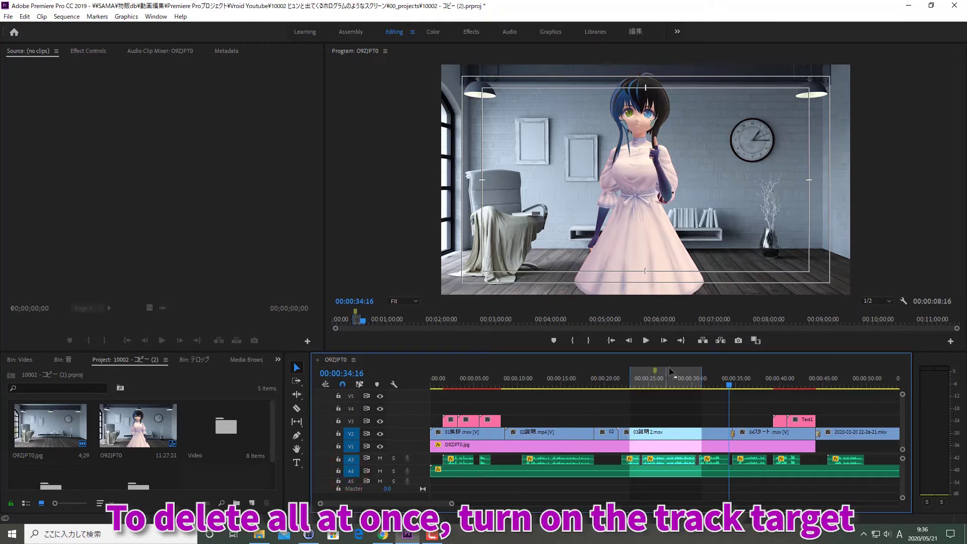
left_click(703, 341)
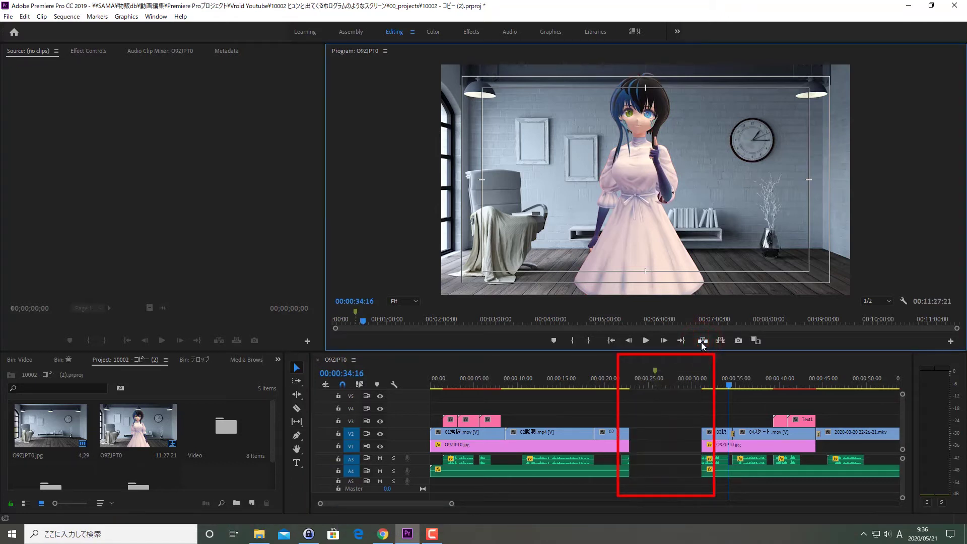
key("ctrl+z")
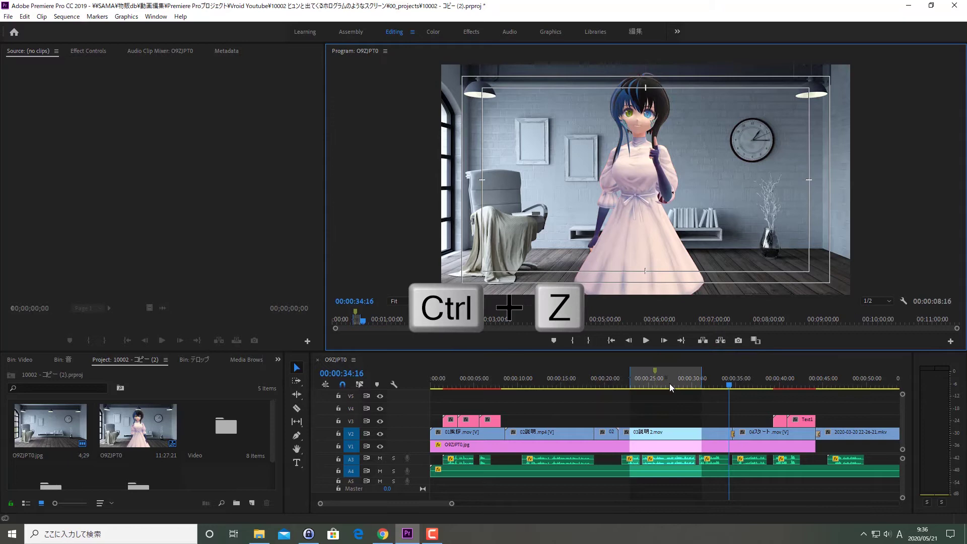
Step: Extract the marked In to Out range from all targeted tracks, closing the gap
left_click(718, 342)
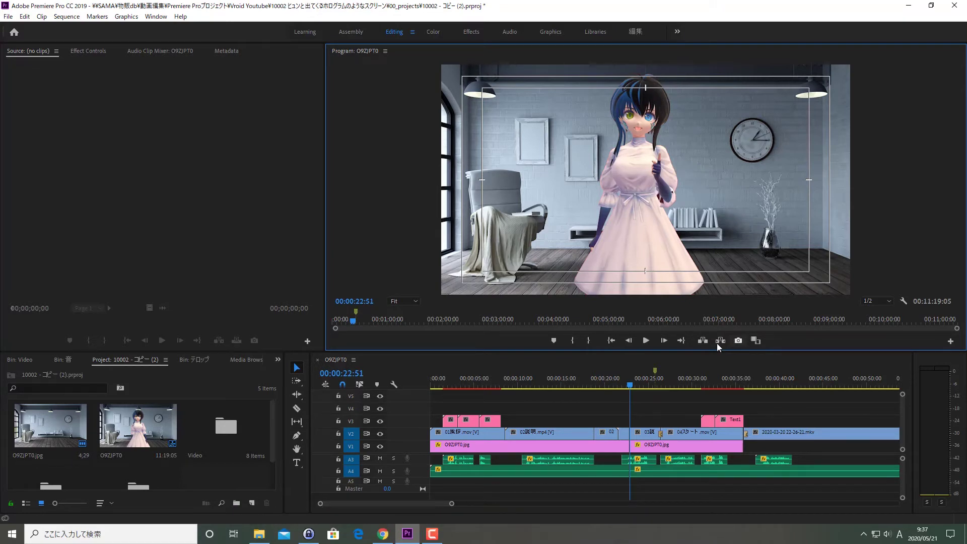
Step: Set up a still export of the current frame in JPEG format, with the Premiere Pro 13.0 folder as its destination
left_click(736, 343)
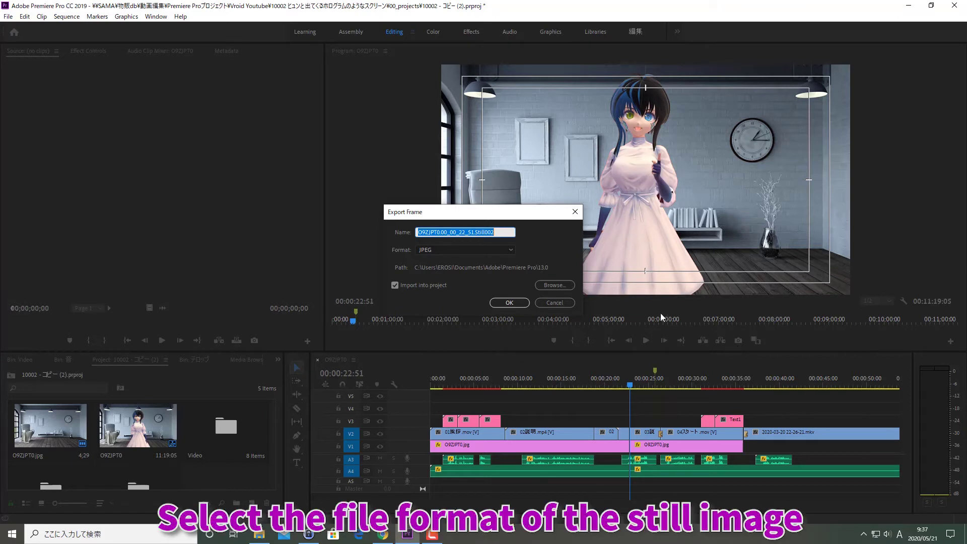
left_click(504, 250)
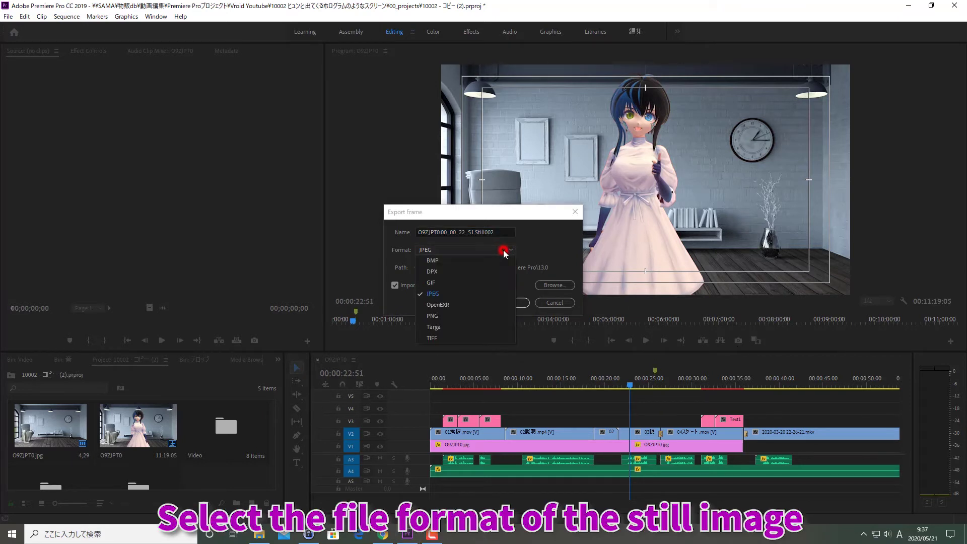
left_click(491, 289)
key("Tab")
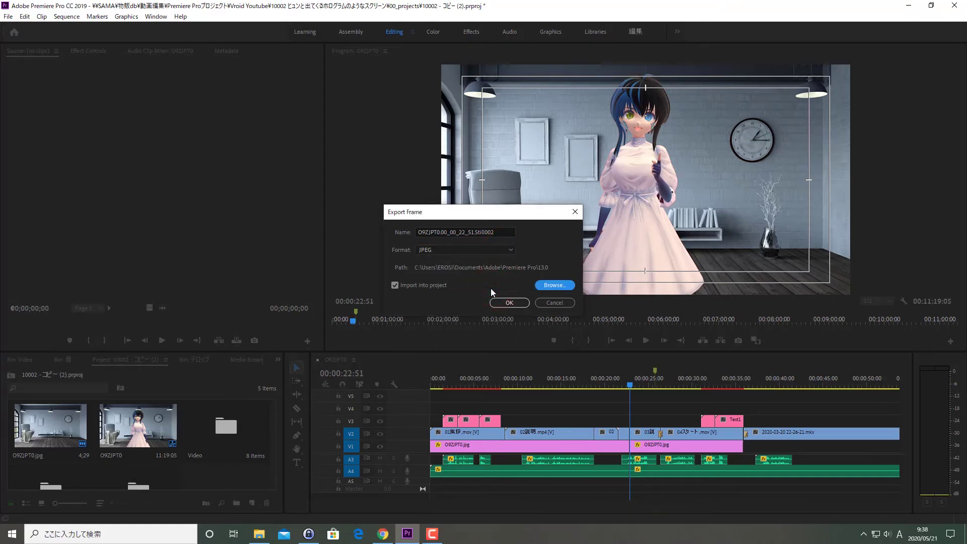
left_click(560, 285)
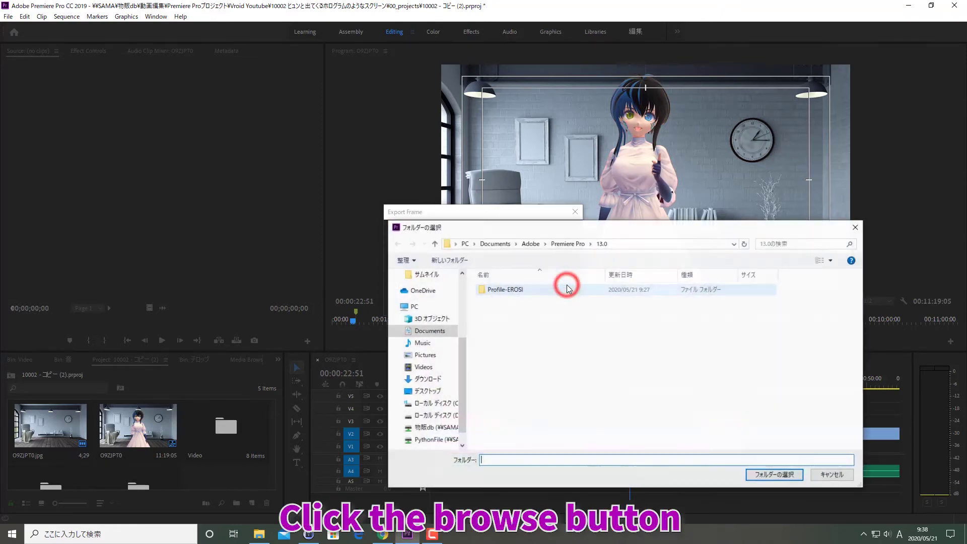
left_click(771, 475)
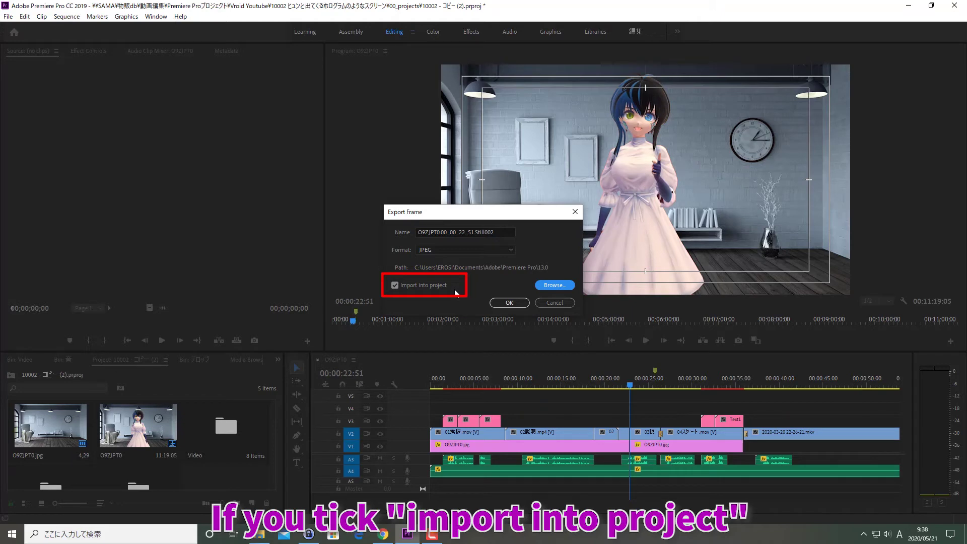
Step: Export the still into the project, overwriting the existing file, and place it on track V3 starting at about 00:00:20:00
left_click(514, 305)
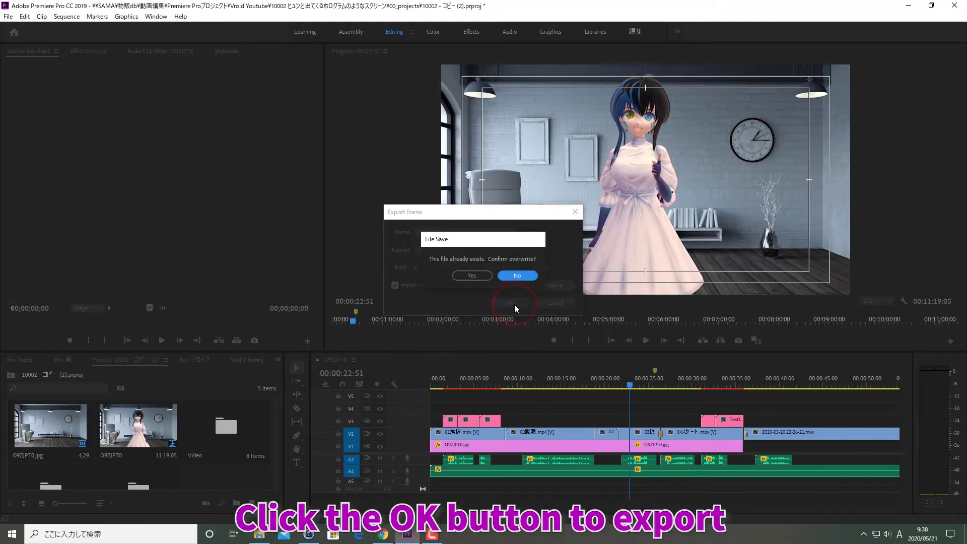
left_click(476, 278)
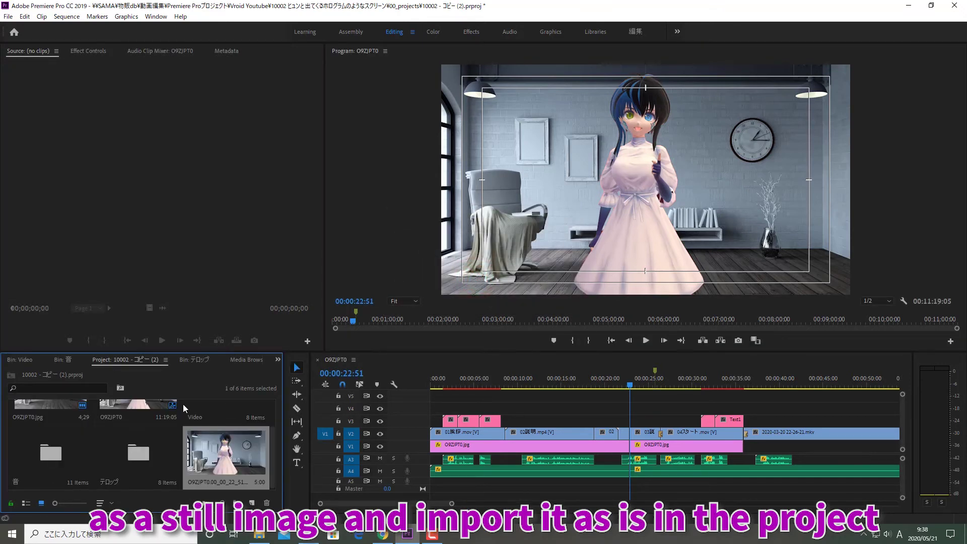
left_click_drag(244, 452, 609, 425)
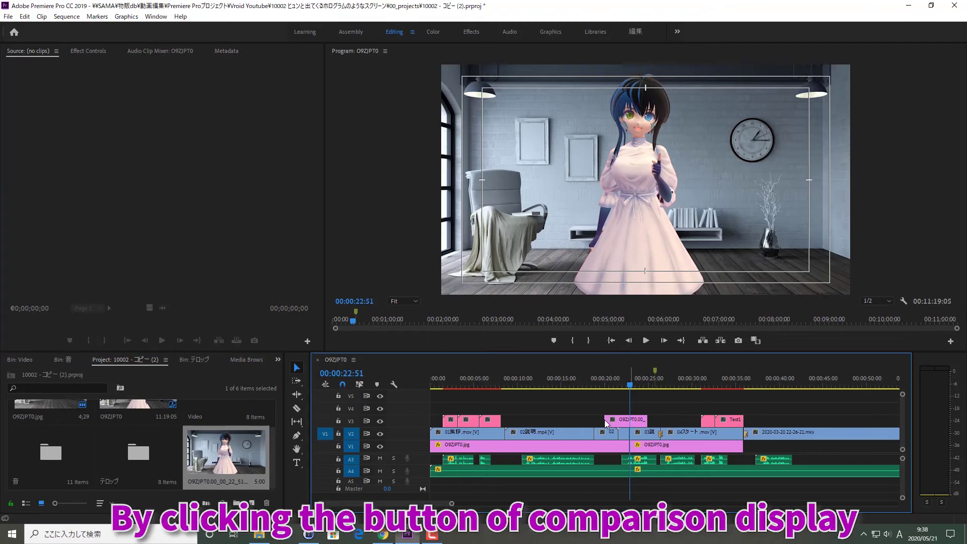
Step: Turn on side-by-side Comparison View in the Program monitor and advance the reference frame three edit points to 00:00:05:04
left_click(759, 341)
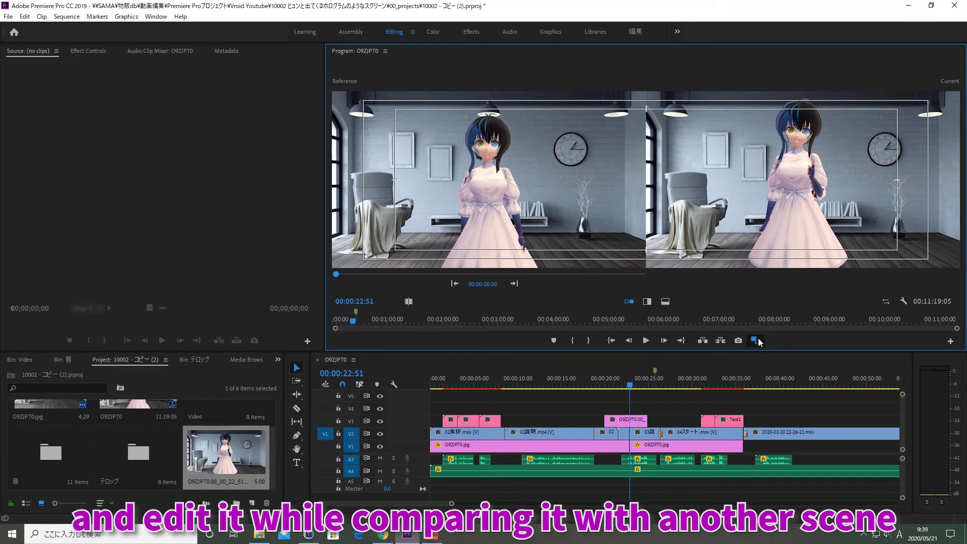
left_click(630, 302)
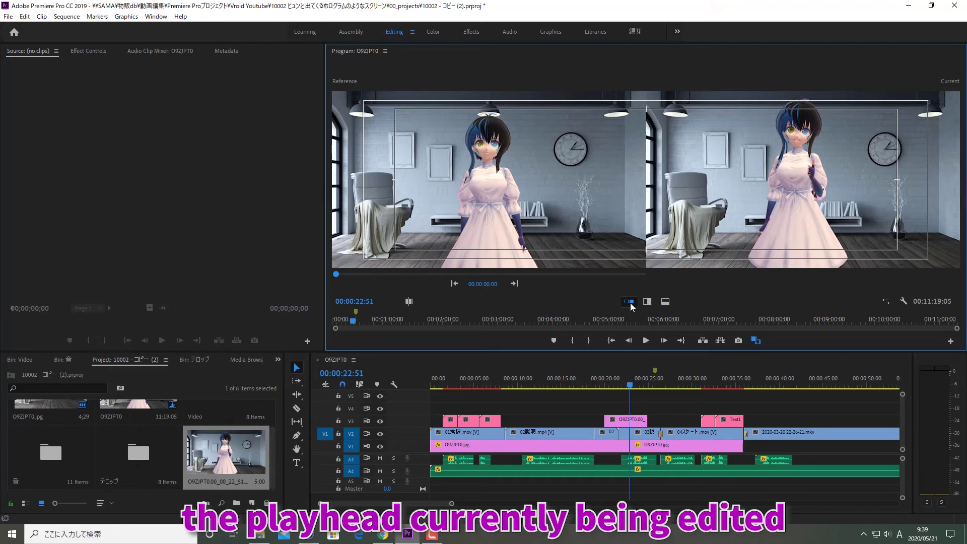
left_click(515, 285)
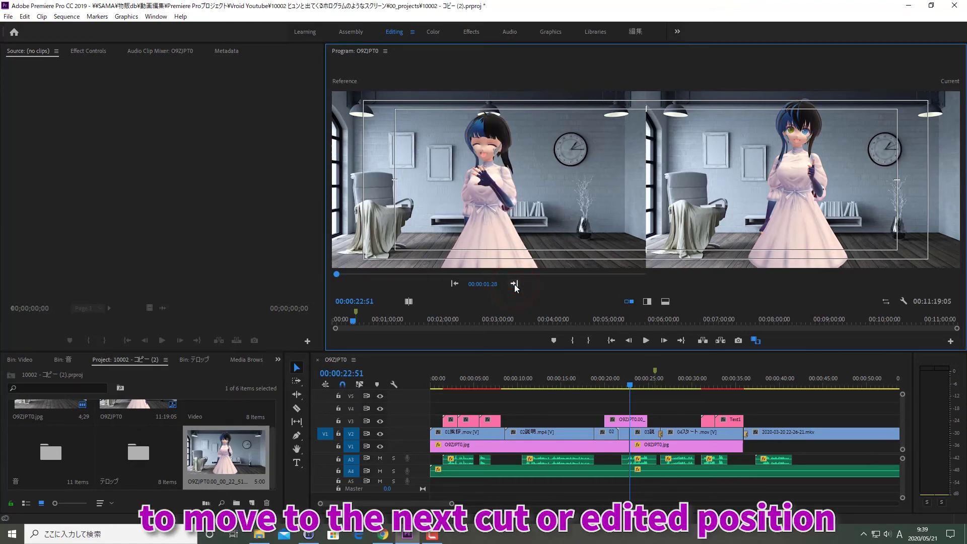
left_click(515, 285)
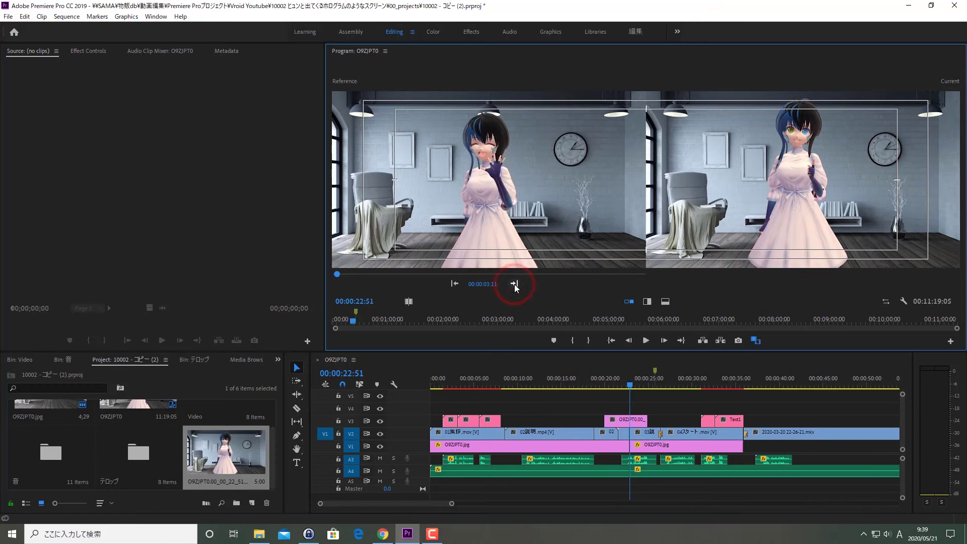
left_click(514, 285)
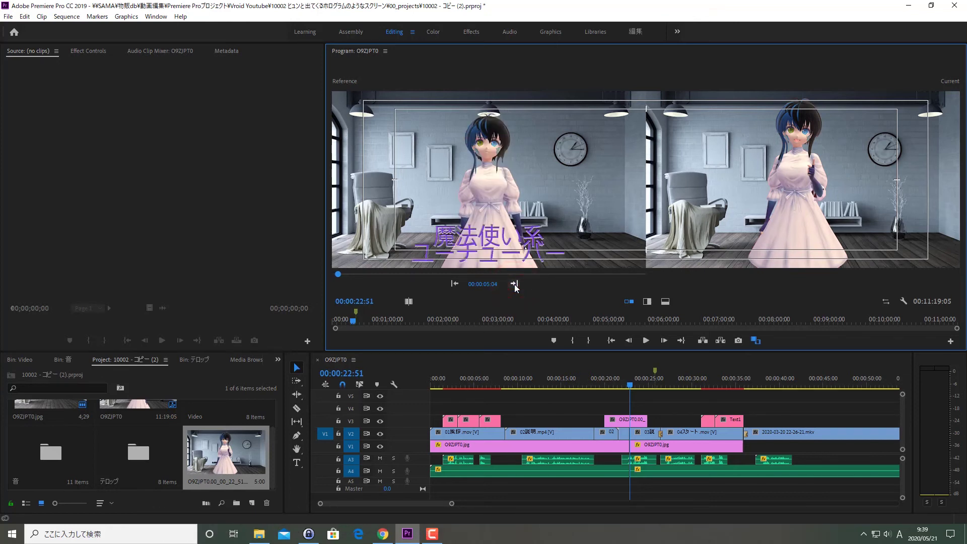
Step: Move the reference frame back three edit points to 00:00:00:00
left_click(455, 285)
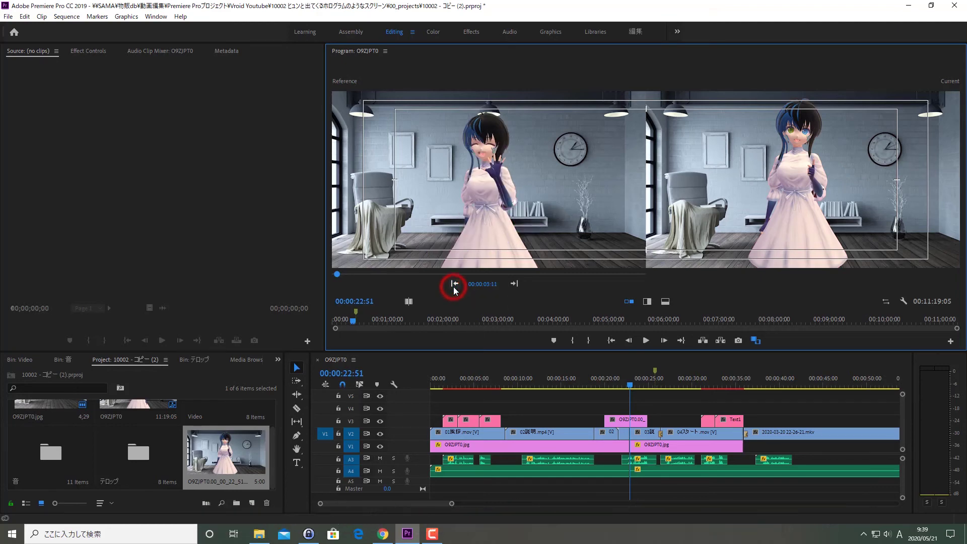
left_click(454, 285)
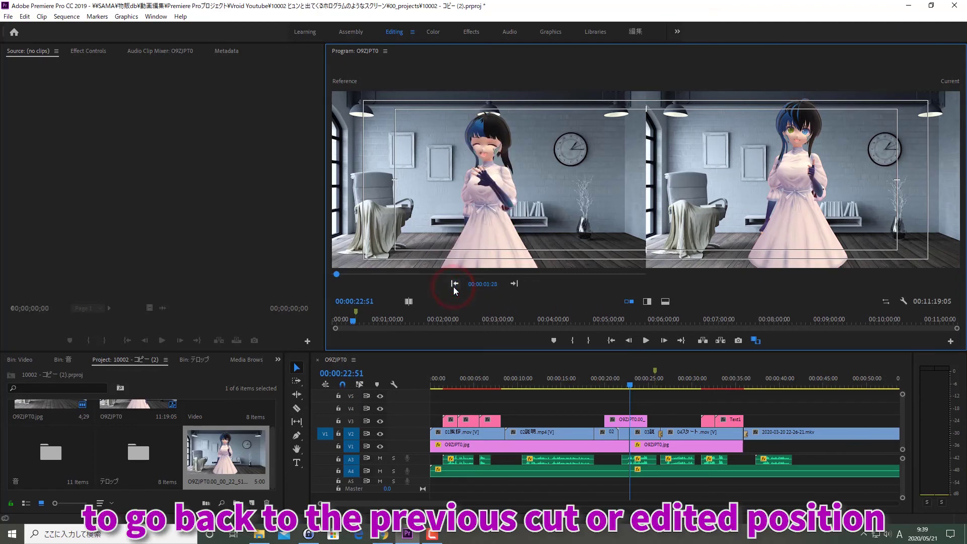
left_click(455, 285)
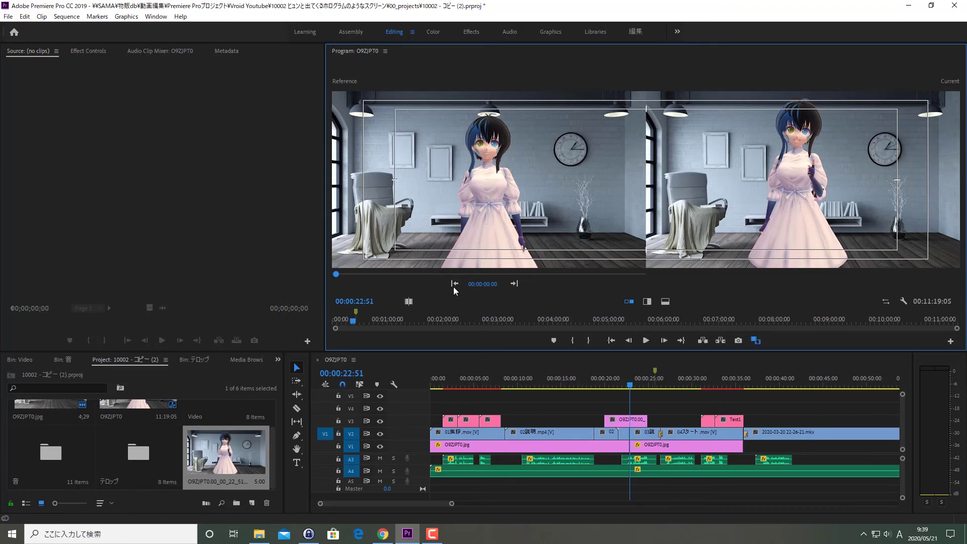
Step: Switch the comparison display to a vertical split and on to a horizontal split
left_click(629, 302)
left_click(647, 302)
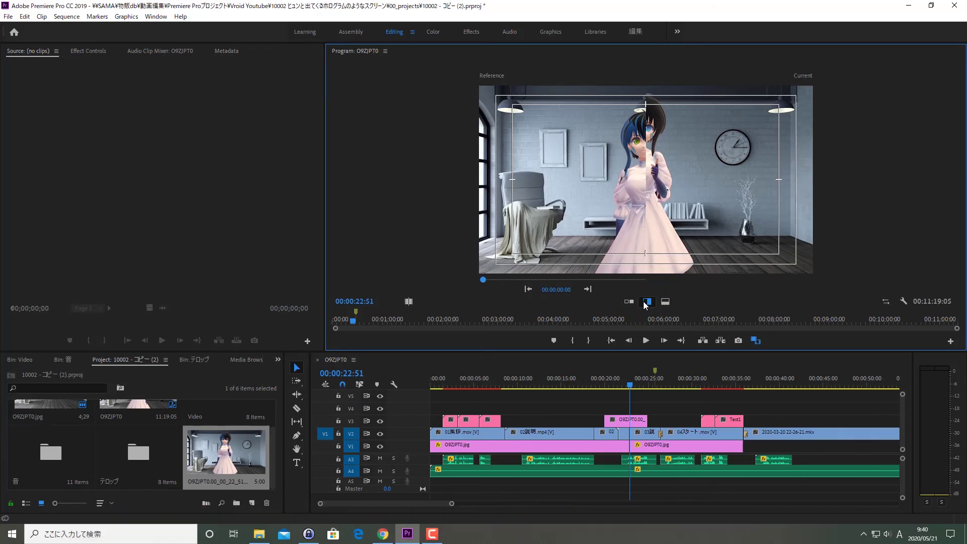
left_click(665, 301)
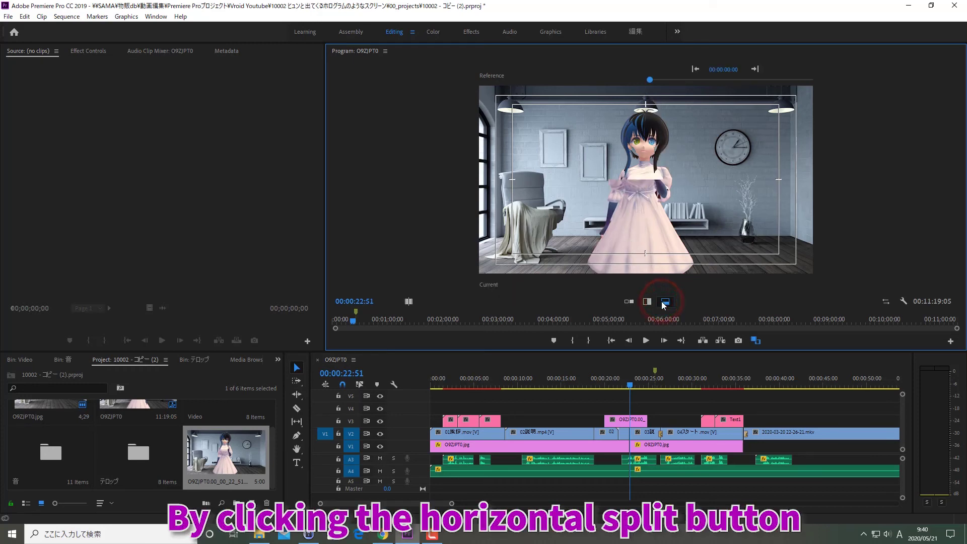